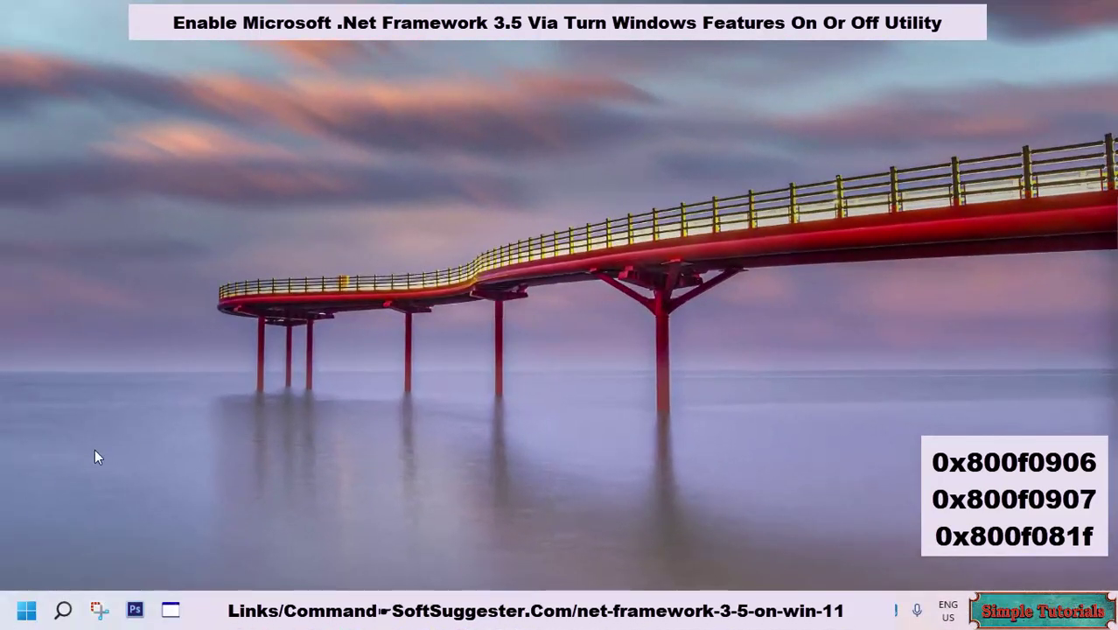
# Open Control Panel from the pinned apps and set its view to Large icons
pyautogui.click(26, 610)
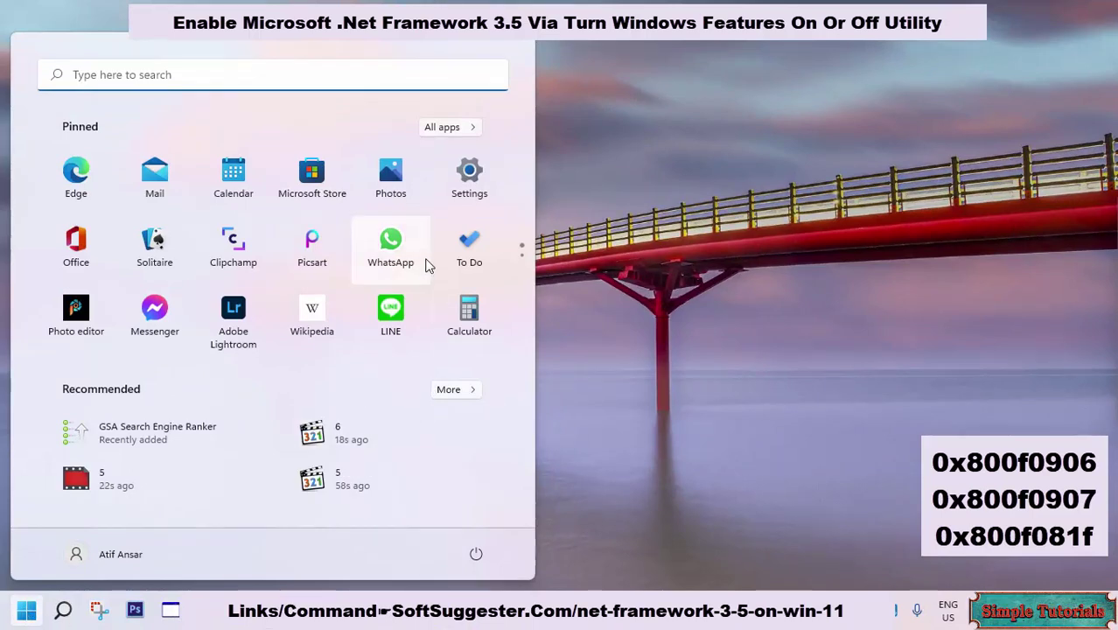
pyautogui.scroll(-1, 429, 274)
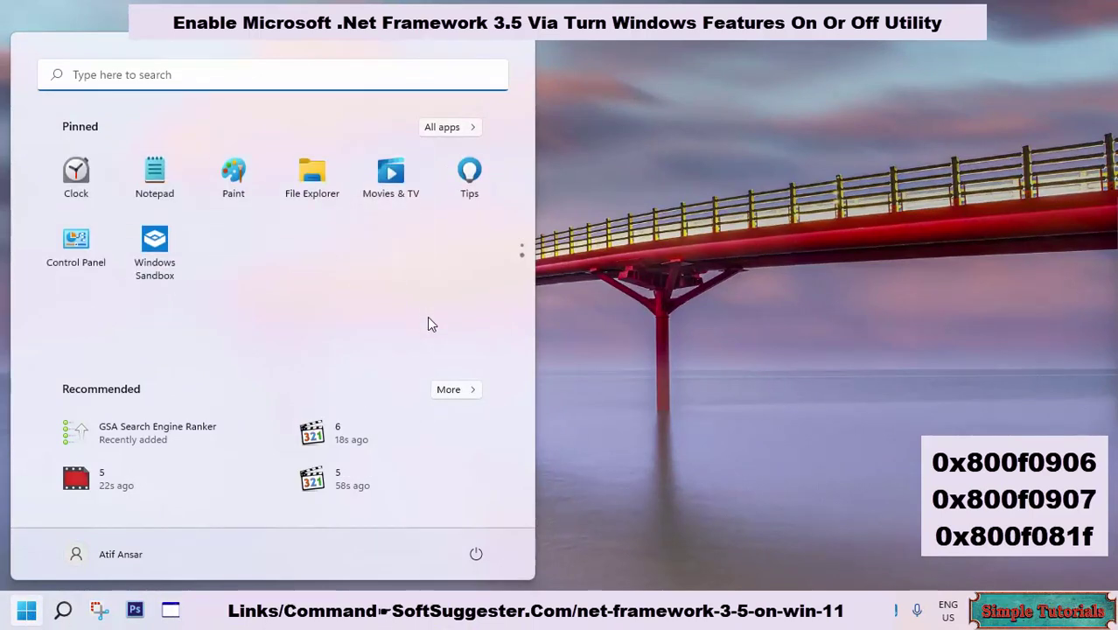
pyautogui.click(77, 255)
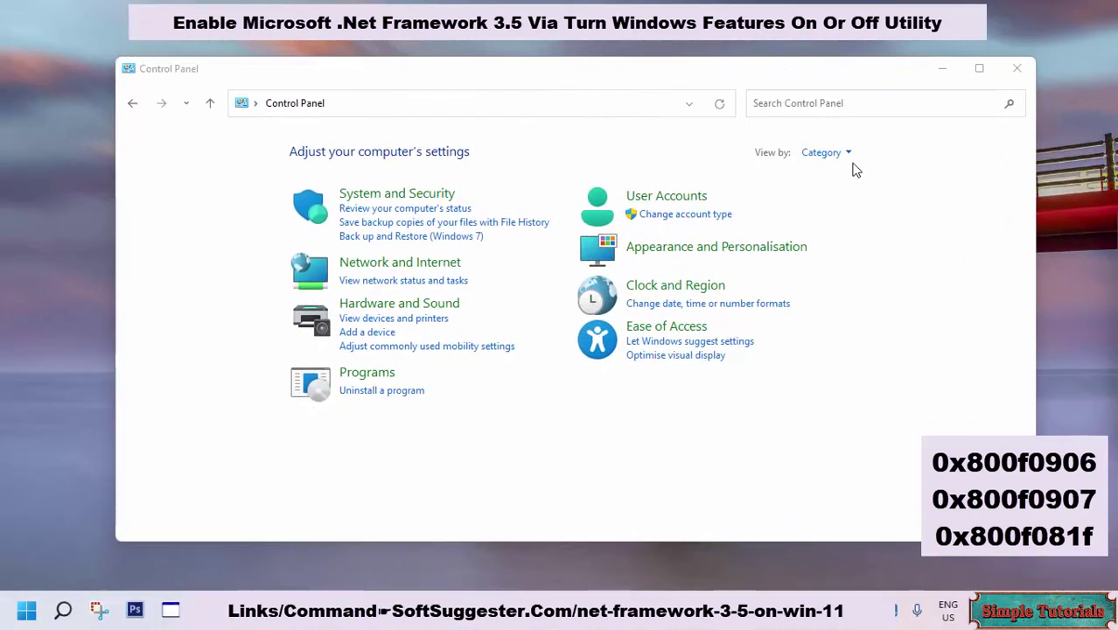
pyautogui.click(845, 160)
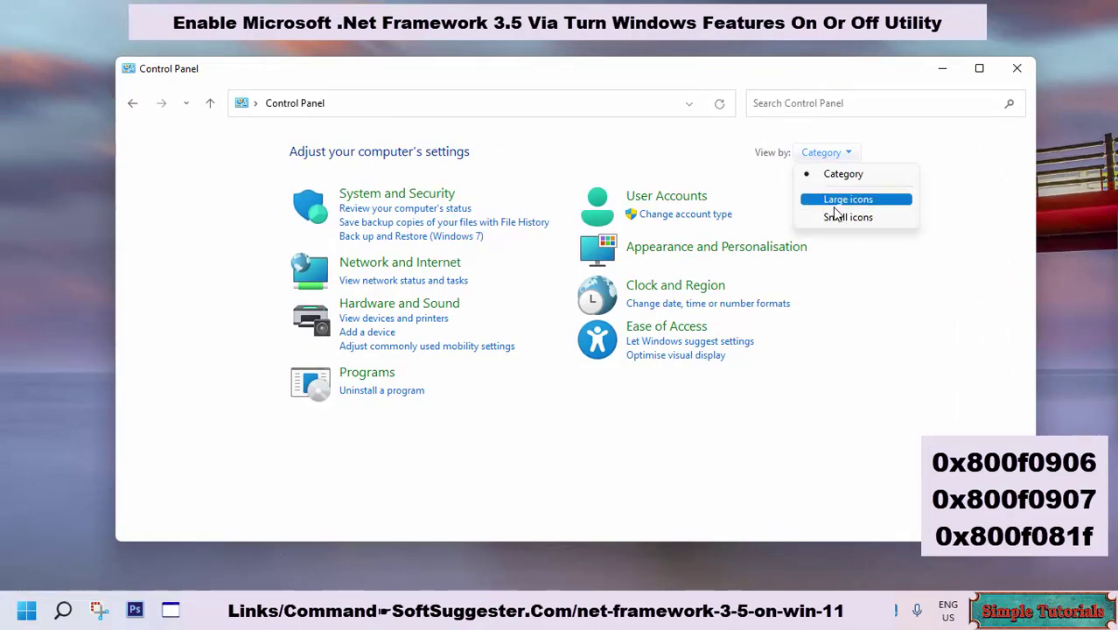
pyautogui.click(897, 202)
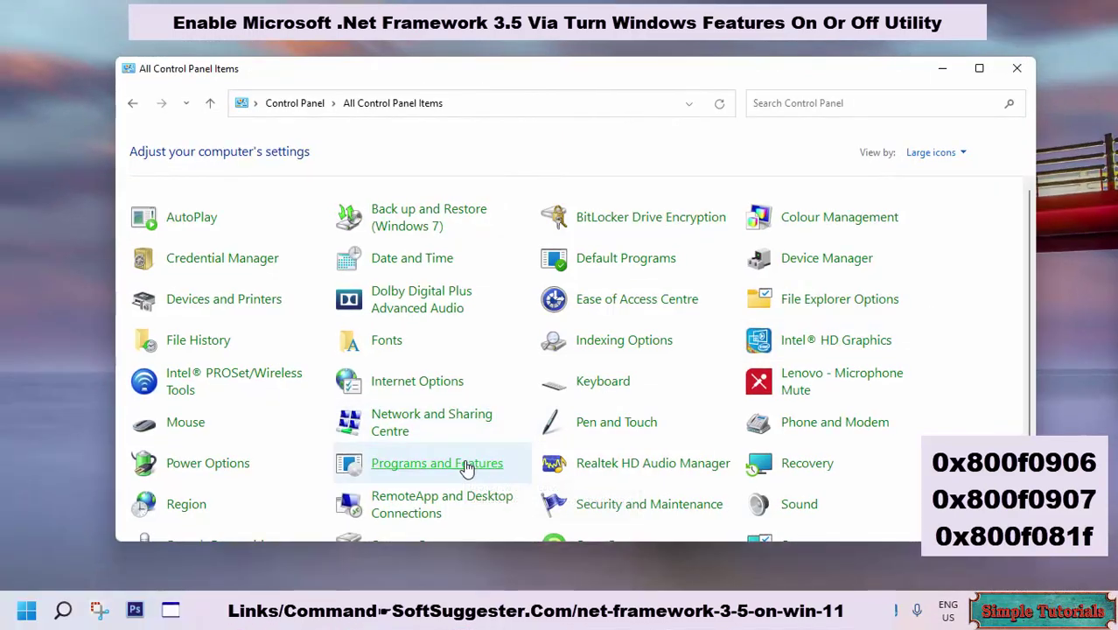
# Turn on .NET Framework 3.5 (includes .NET 2.0 and 3.0) in Windows Features and close Programs and Features
pyautogui.click(466, 470)
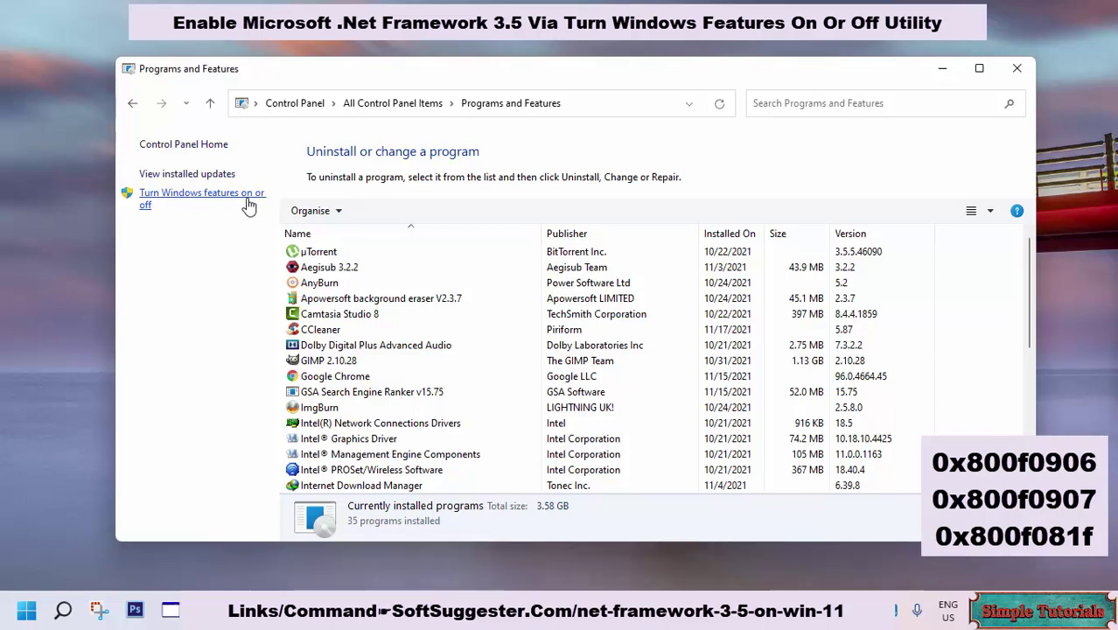
pyautogui.click(247, 203)
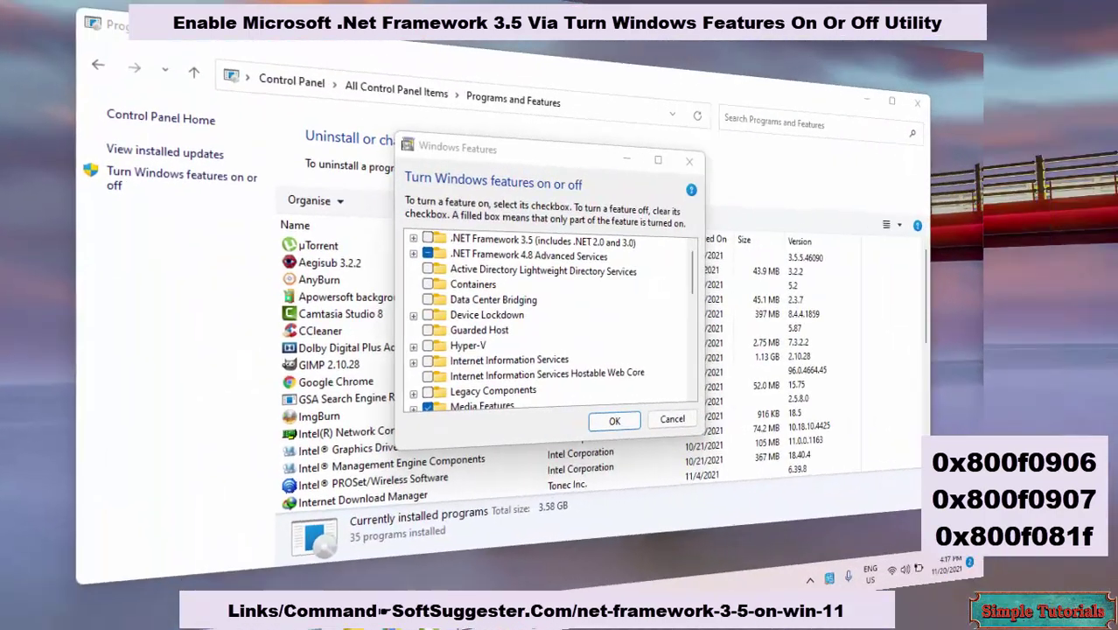
pyautogui.click(551, 242)
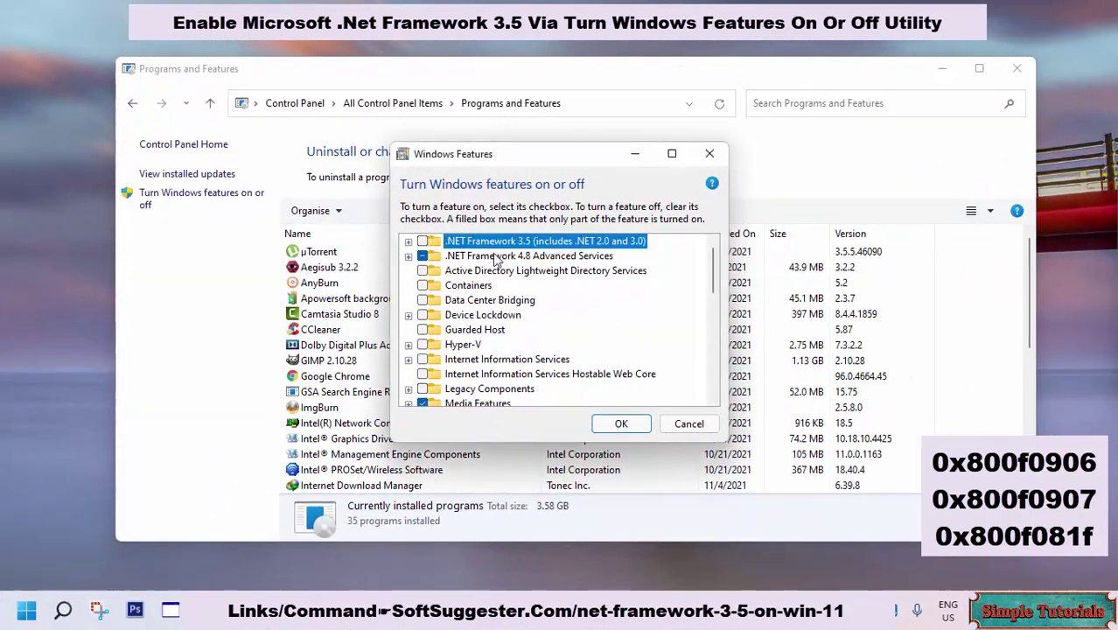
pyautogui.click(422, 242)
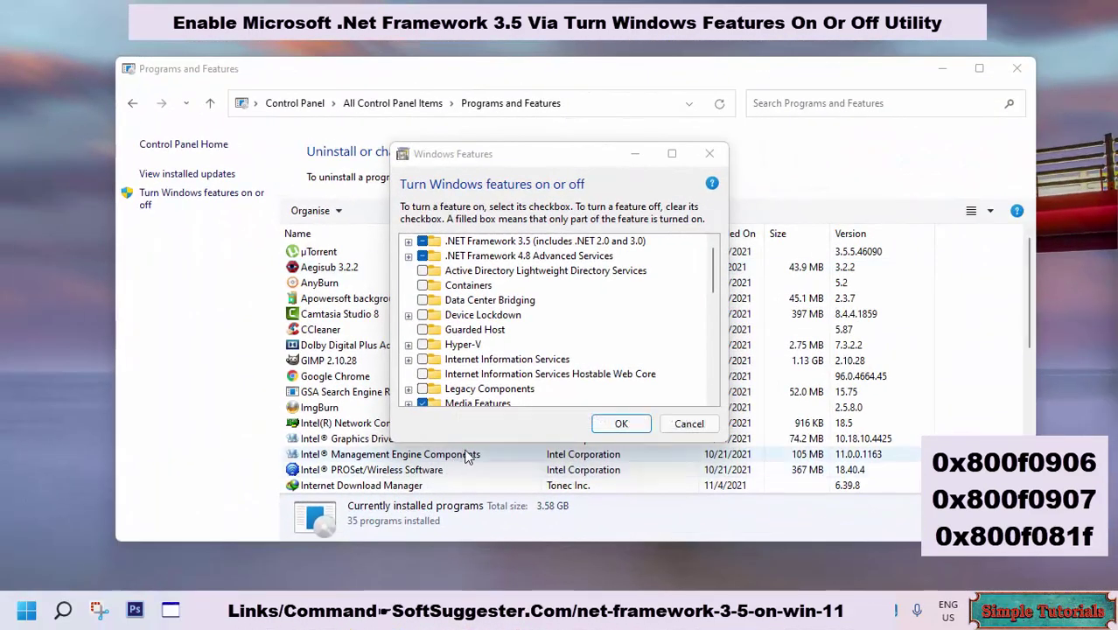
pyautogui.press('Escape')
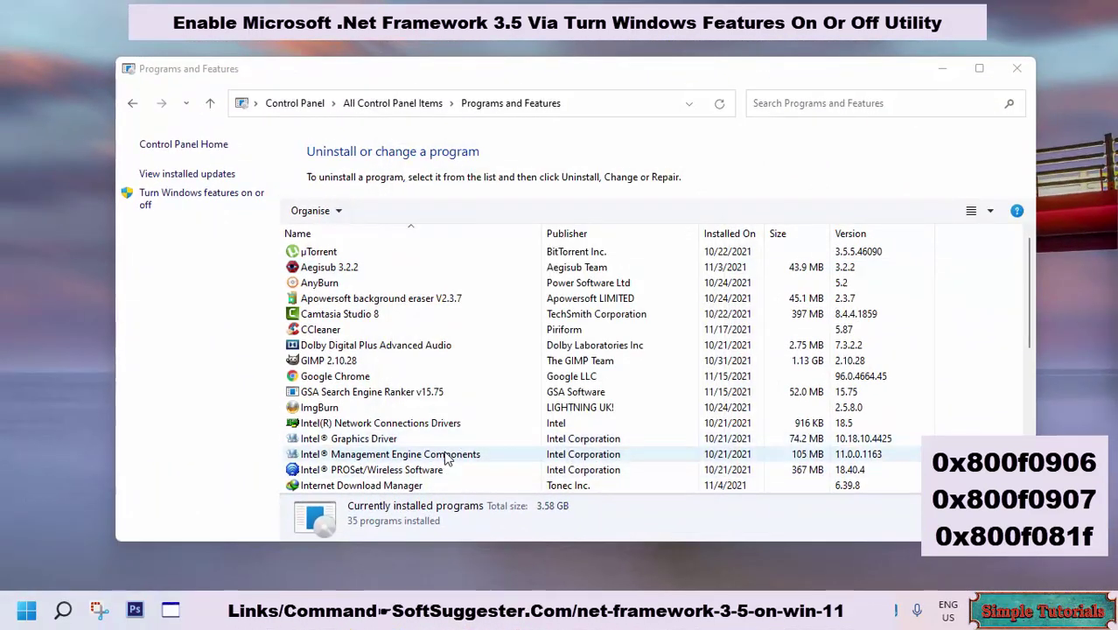
pyautogui.click(1018, 69)
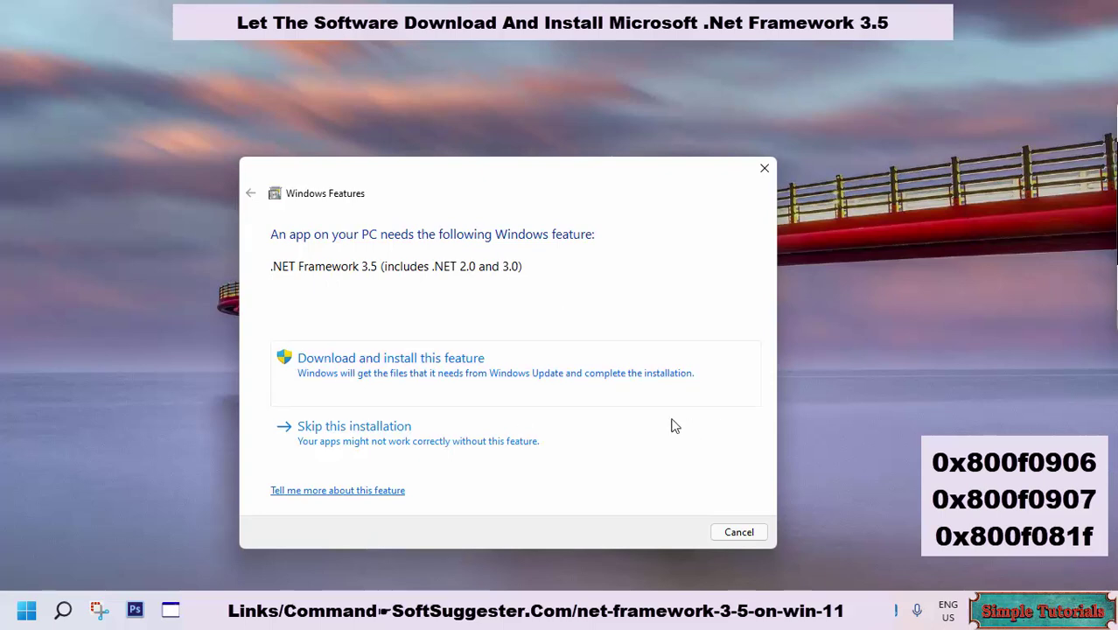
# Download and install the requested .NET Framework 3.5 feature through Windows Update, and close the Windows Features dialog
pyautogui.click(458, 378)
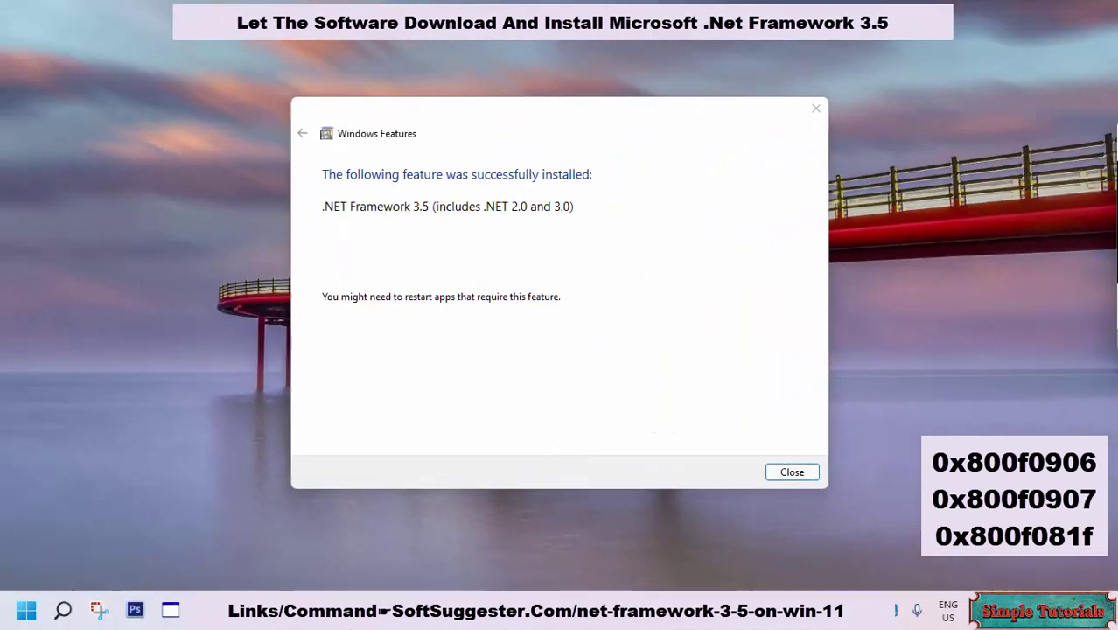
pyautogui.click(792, 471)
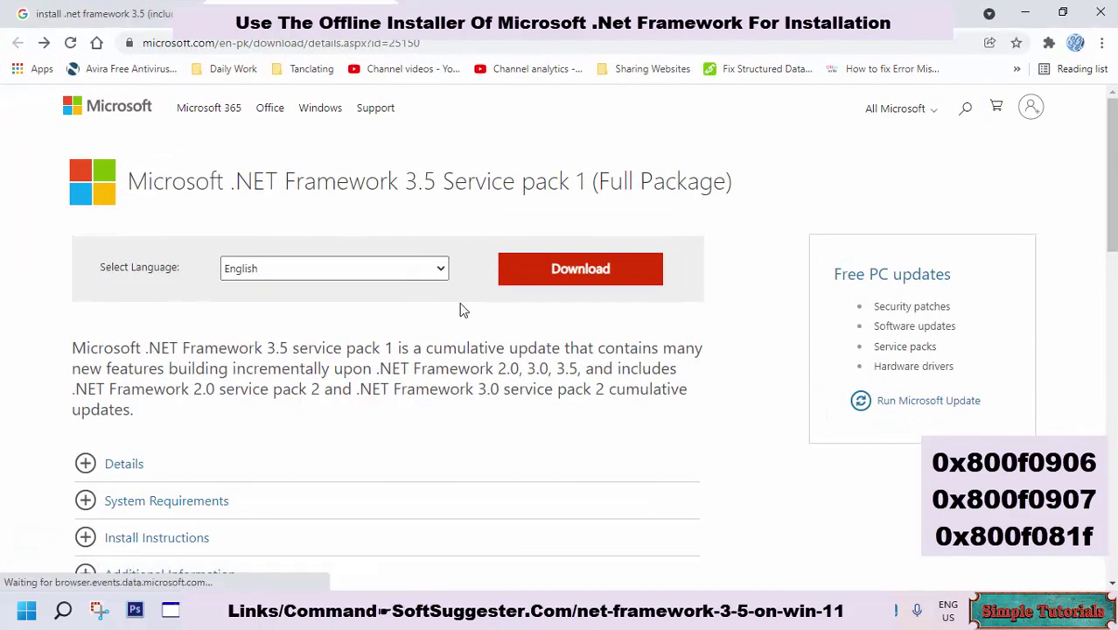
# Download the English Microsoft .NET Framework 3.5 Service pack 1 (Full Package) from the Microsoft page
pyautogui.moveTo(408, 340); pyautogui.dragTo(678, 411)
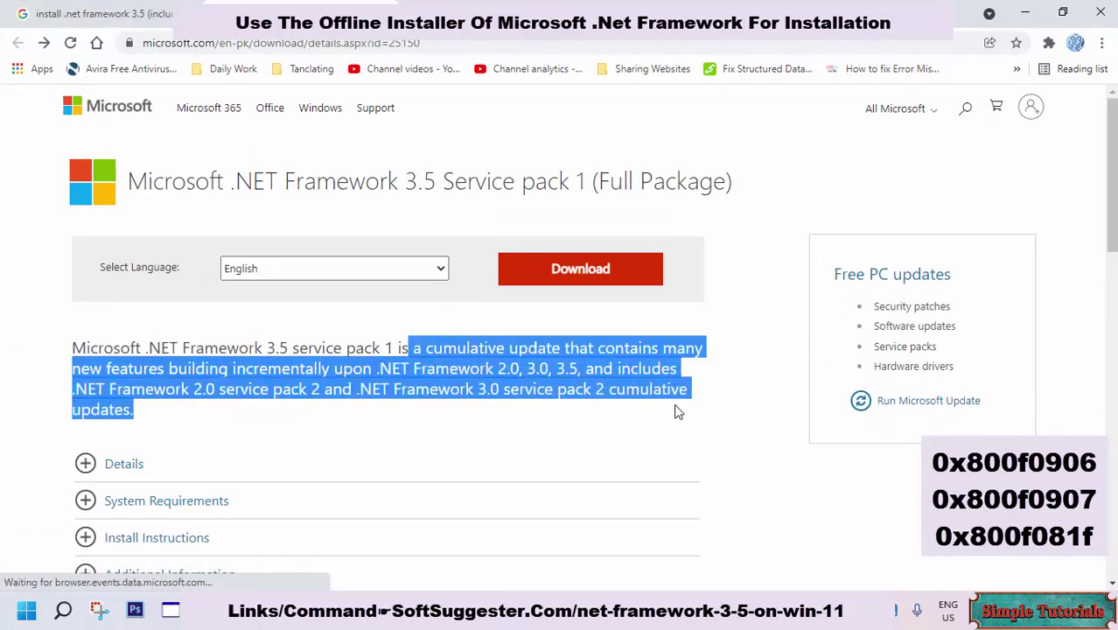
pyautogui.click(684, 425)
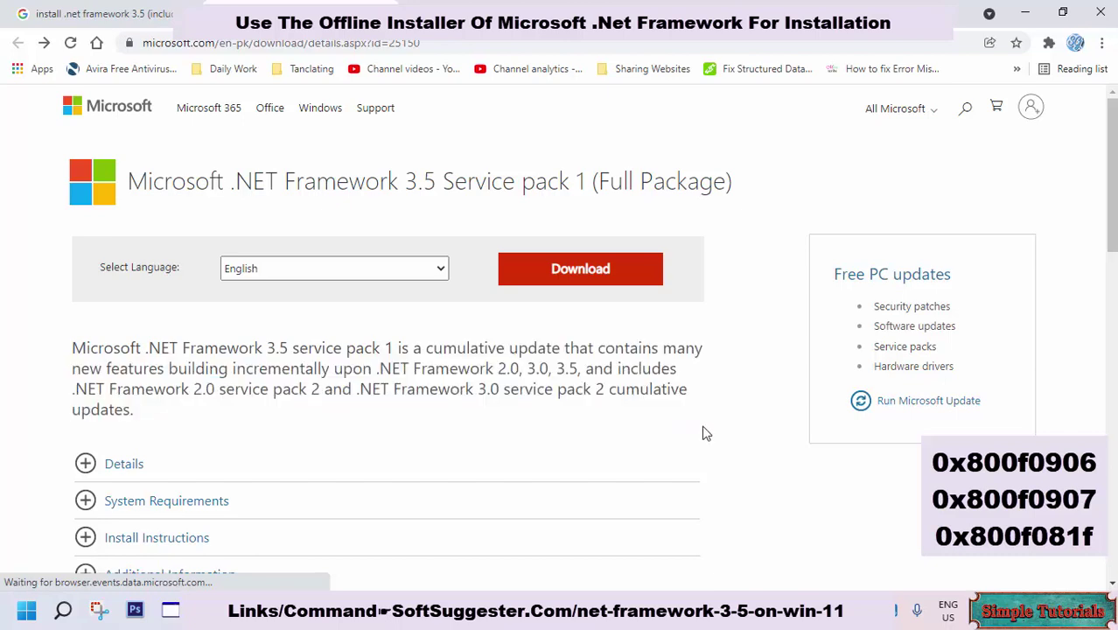
pyautogui.click(564, 276)
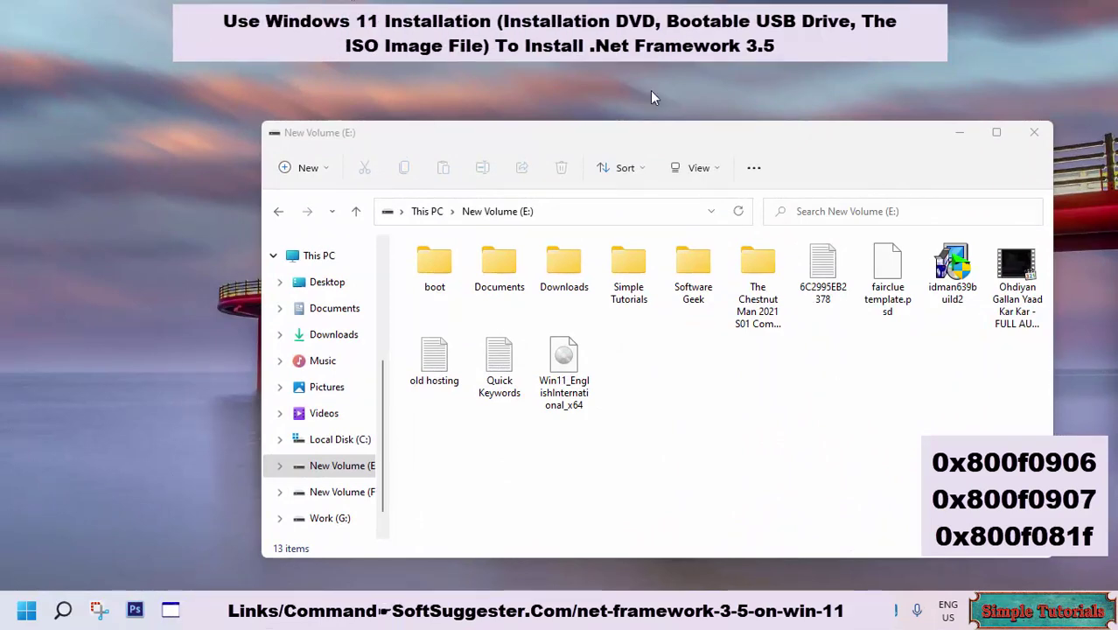
# Mount the Win11_EnglishInternational_x64 disc image stored on New Volume (E:)
pyautogui.moveTo(724, 143); pyautogui.dragTo(632, 145)
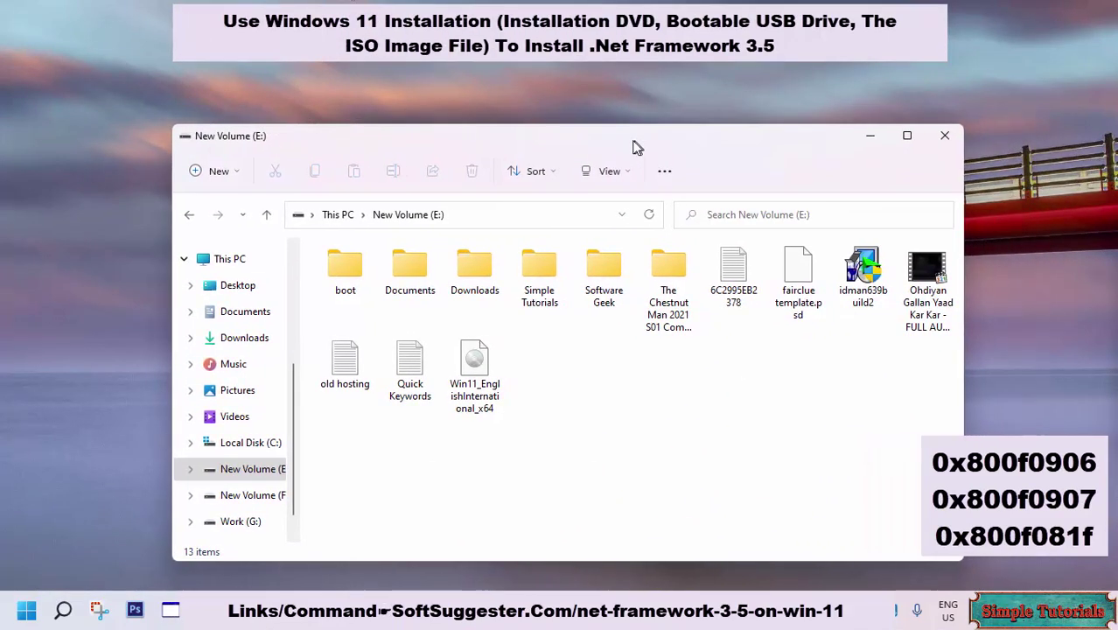
pyautogui.click(471, 372)
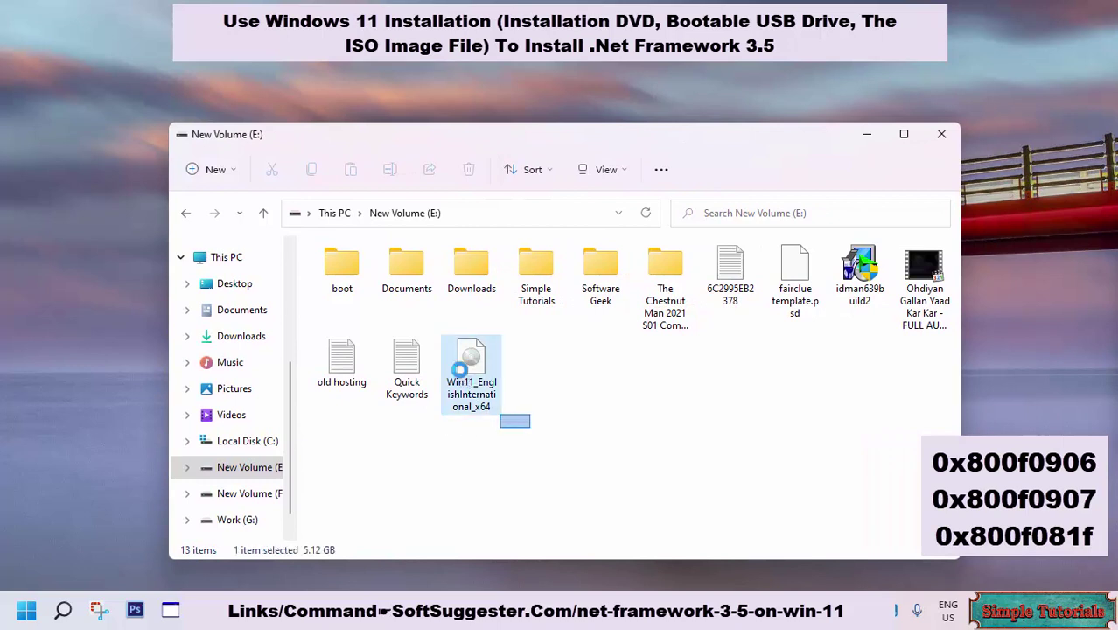
pyautogui.click(535, 446)
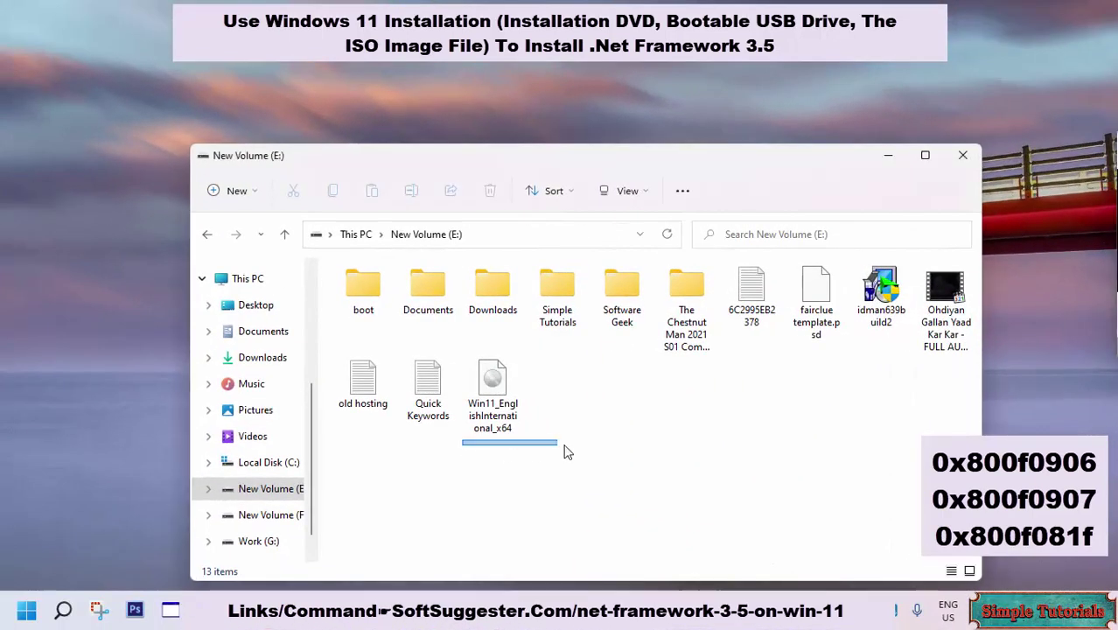
pyautogui.moveTo(564, 449); pyautogui.dragTo(508, 300)
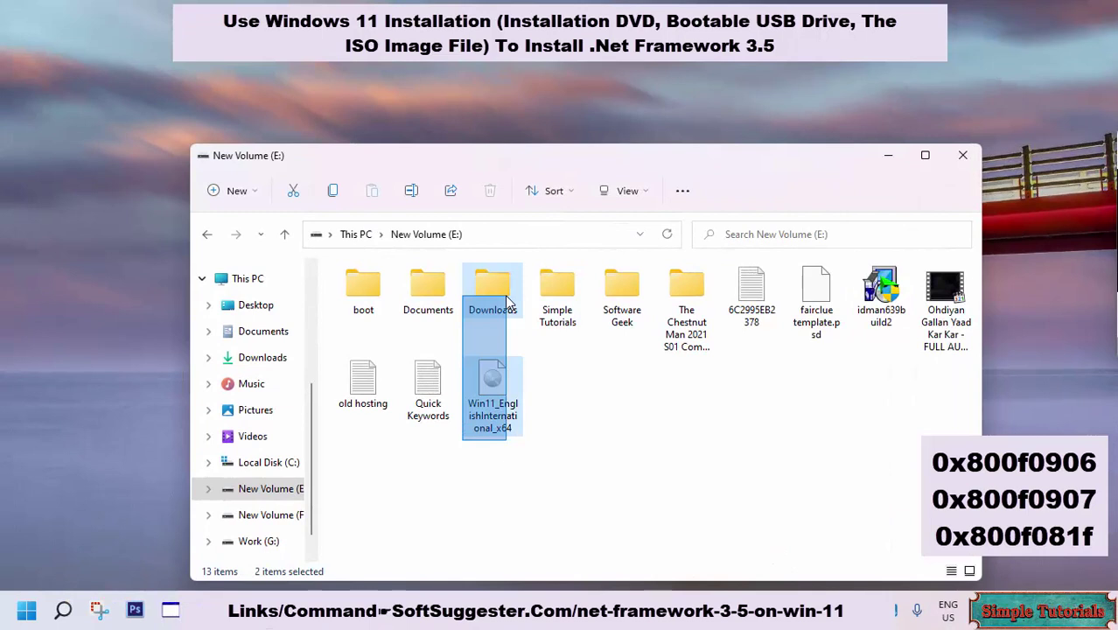
pyautogui.click(582, 420)
pyautogui.moveTo(558, 405); pyautogui.dragTo(511, 389)
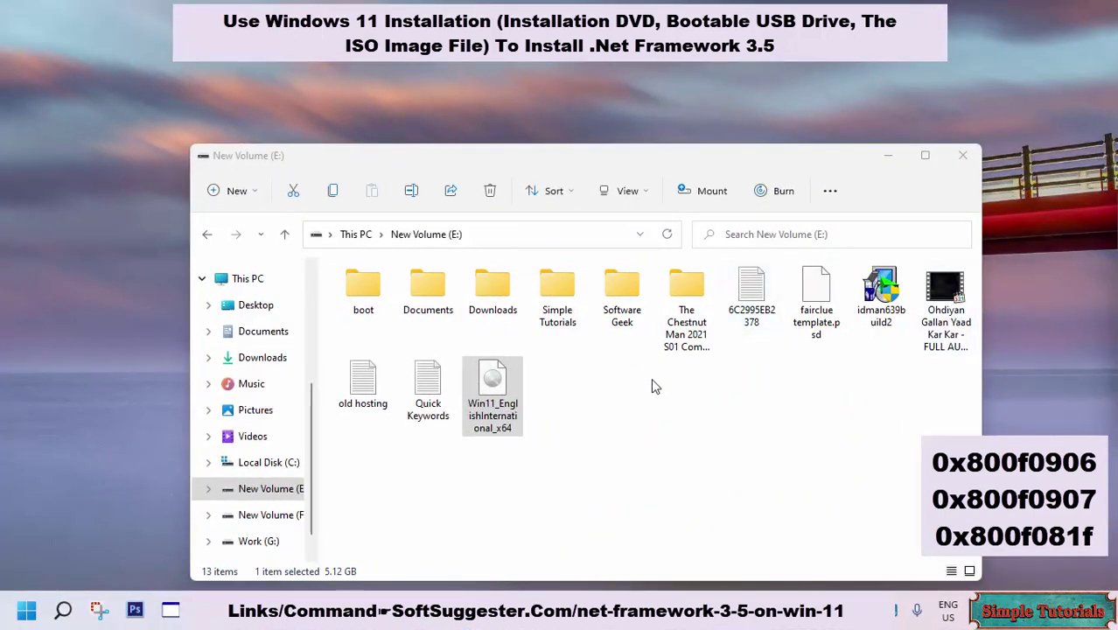
pyautogui.click(498, 391)
pyautogui.click(828, 308)
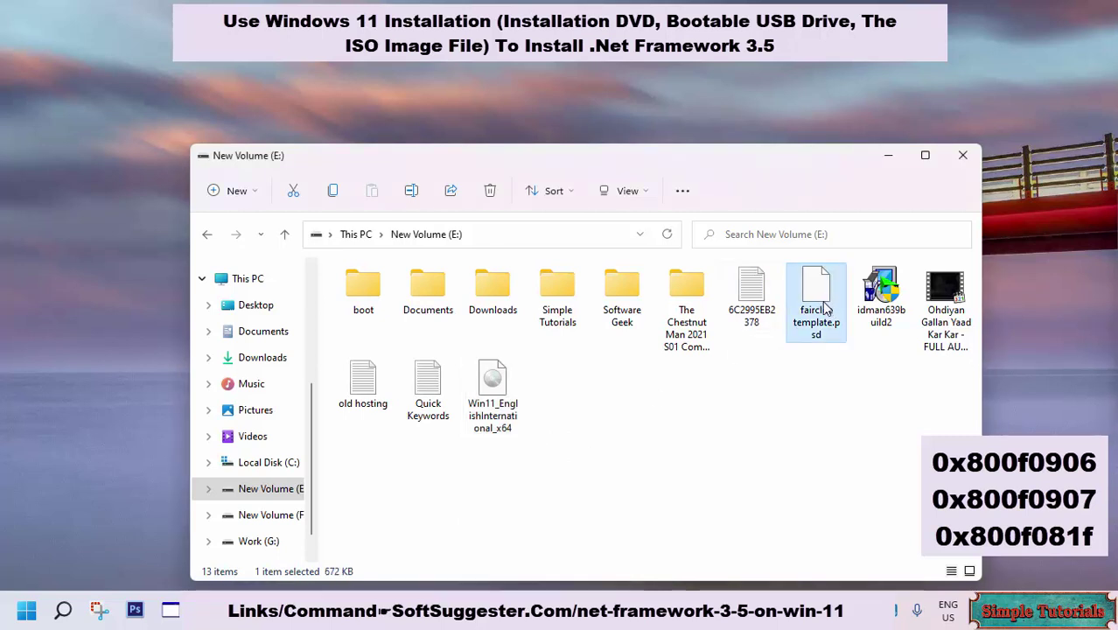
pyautogui.click(594, 392)
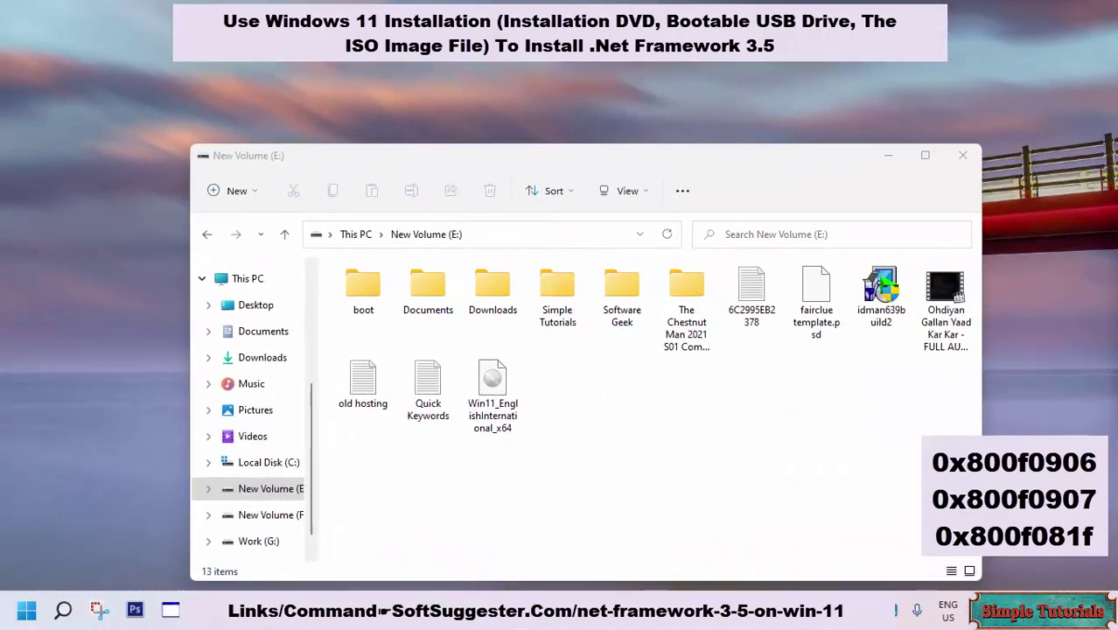
pyautogui.doubleClick(495, 378)
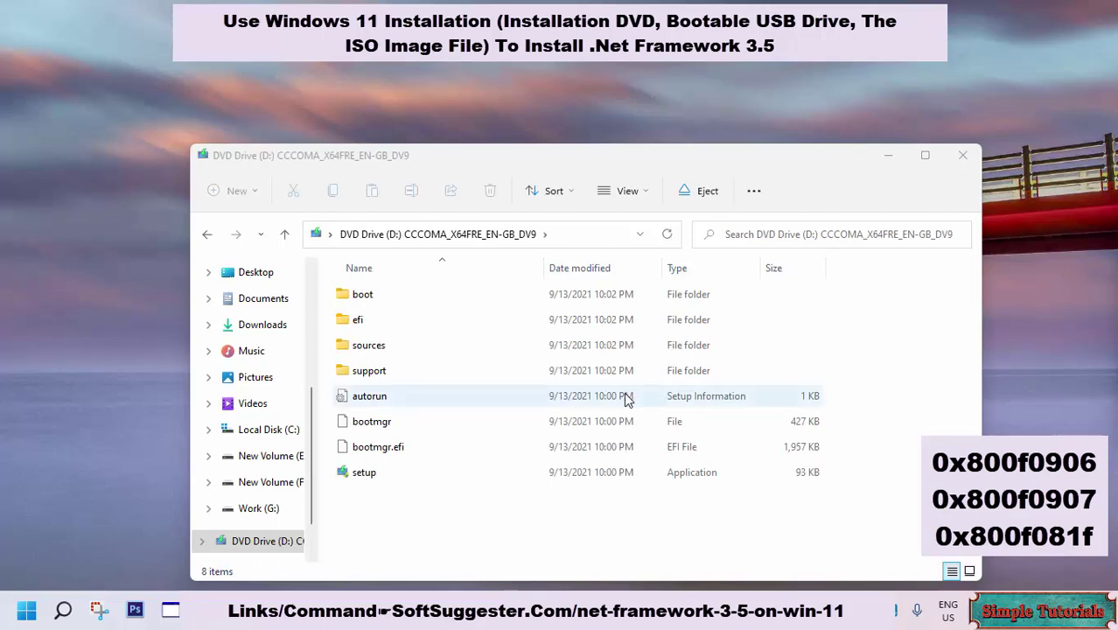
# Search for cmd and run Command Prompt as administrator
pyautogui.press('super')
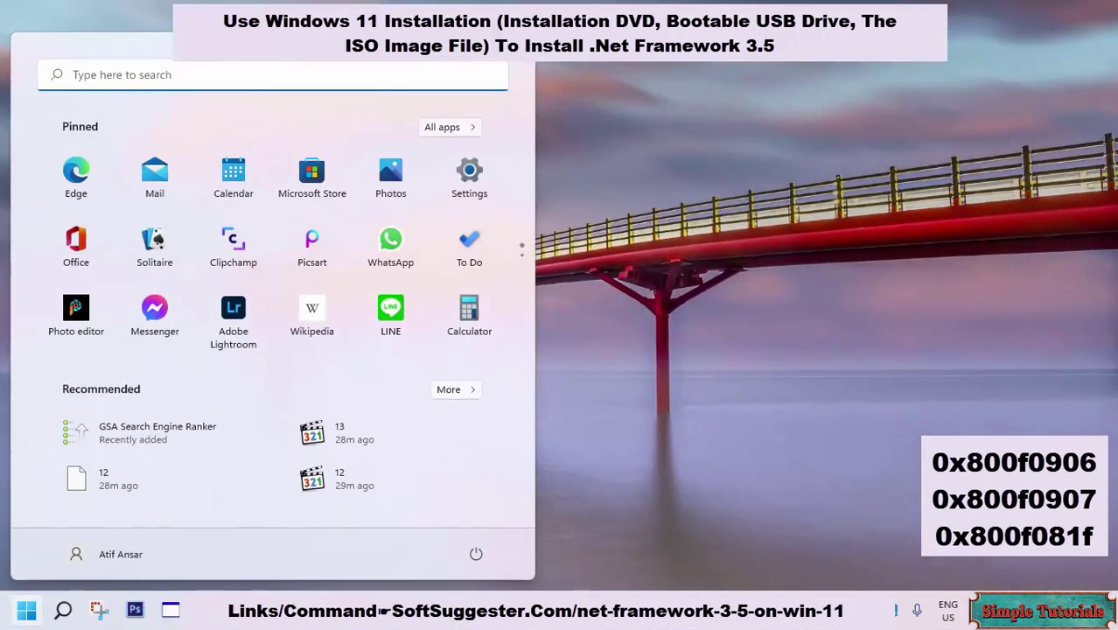
pyautogui.write('cmd')
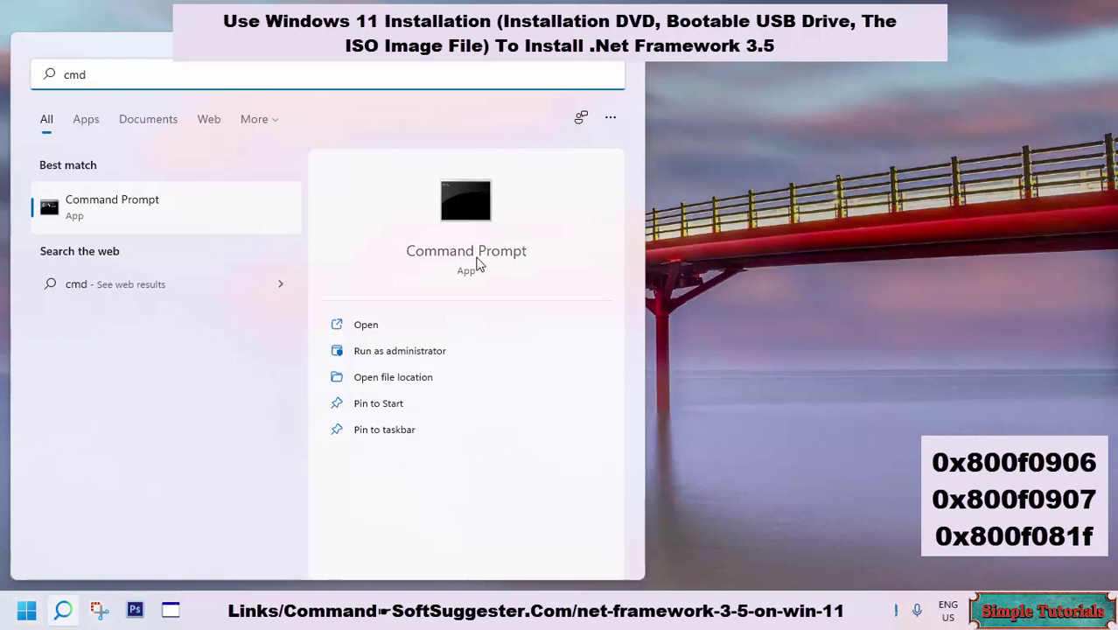
pyautogui.rightClick(466, 232)
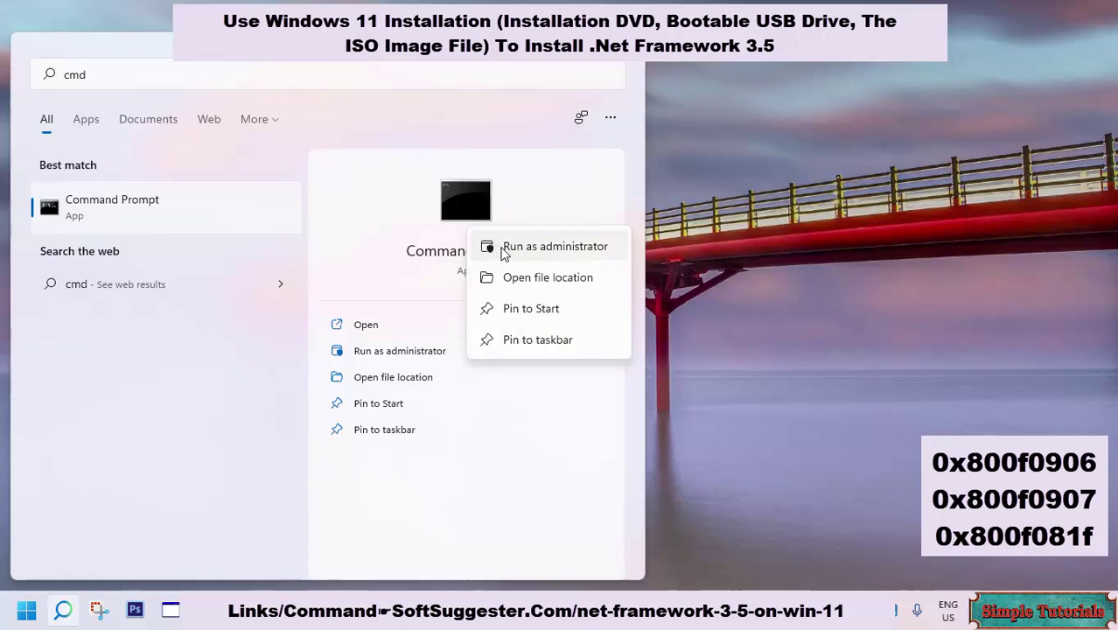
pyautogui.click(554, 247)
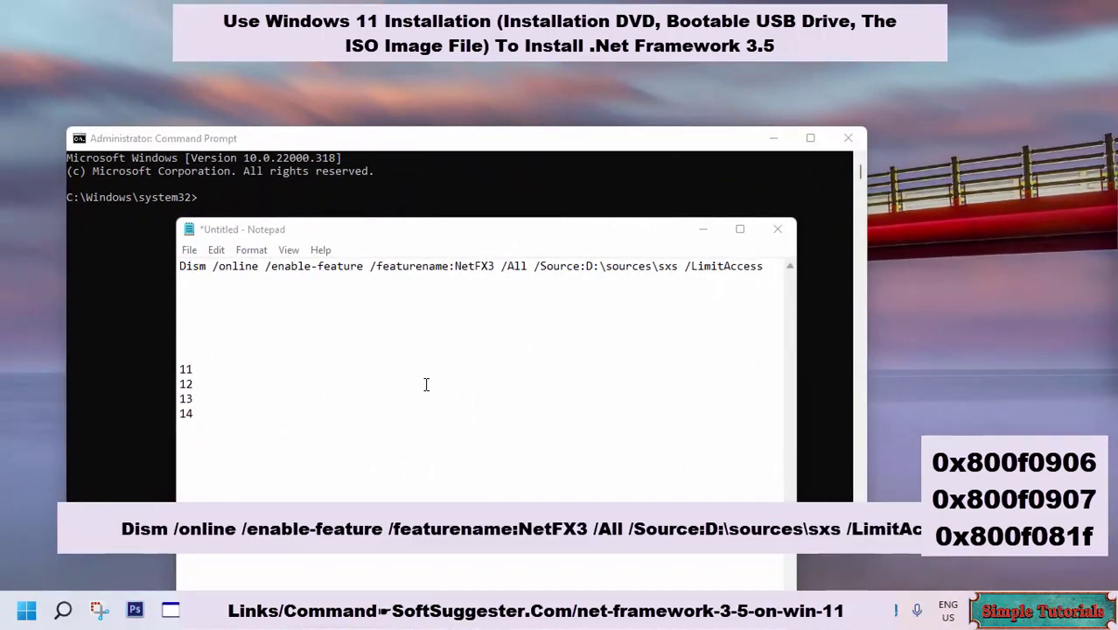
# Copy the Dism command that enables NetFX3 from Notepad and paste it into the administrator Command Prompt
pyautogui.moveTo(768, 265); pyautogui.dragTo(180, 267)
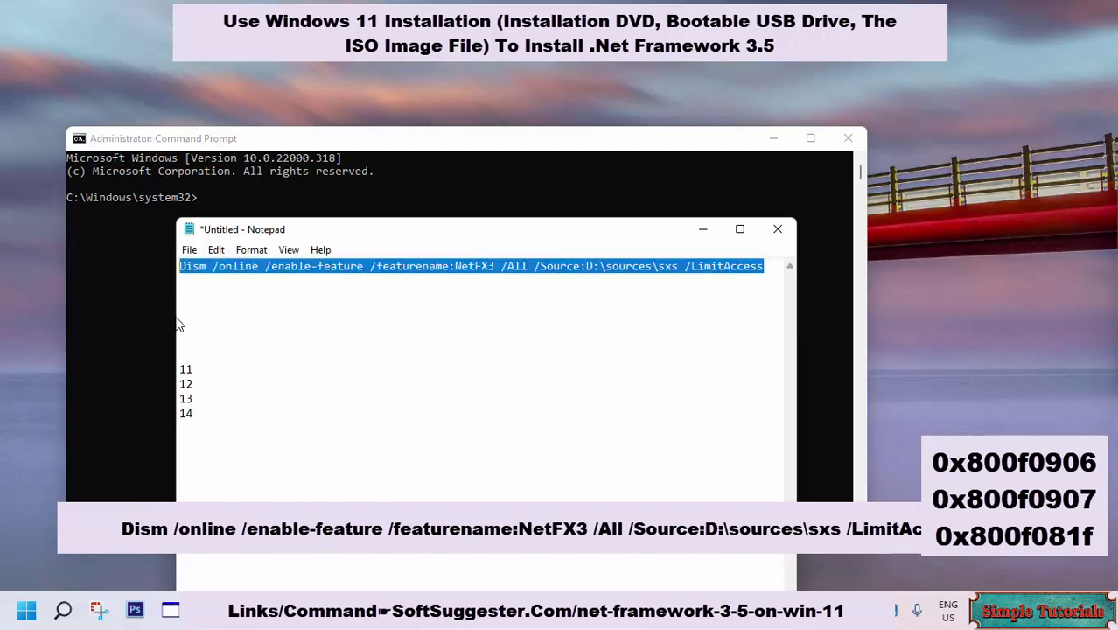
pyautogui.rightClick(490, 323)
pyautogui.click(359, 374)
pyautogui.click(352, 189)
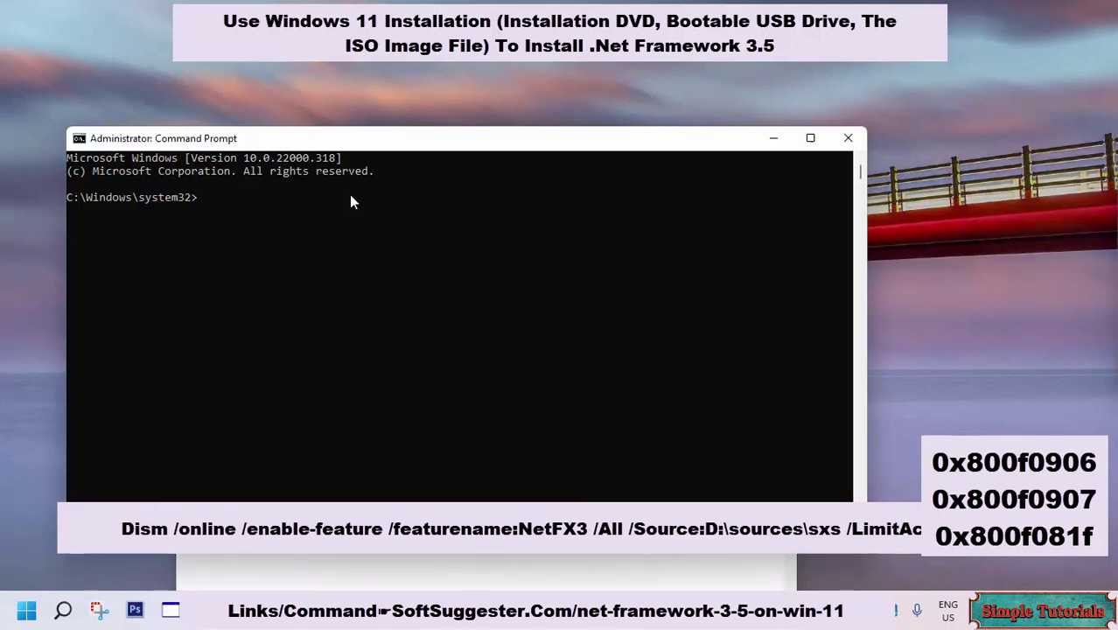
pyautogui.rightClick(350, 202)
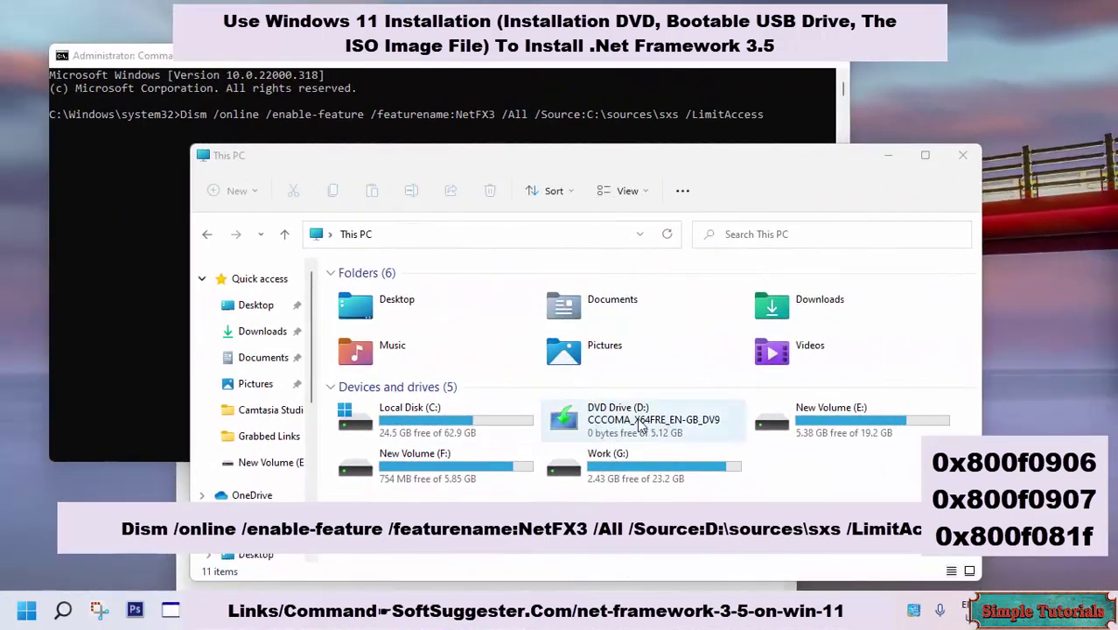
# Check the mounted DVD drive's letter in This PC and change the Dism command's source path to D:\sources\sxs
pyautogui.click(644, 421)
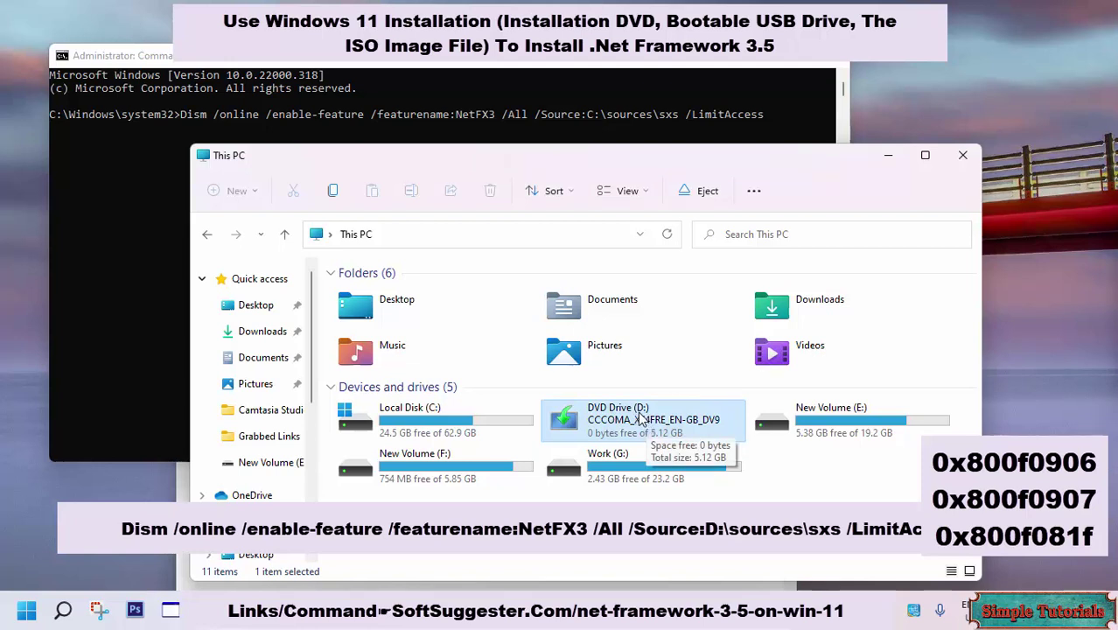
pyautogui.click(750, 133)
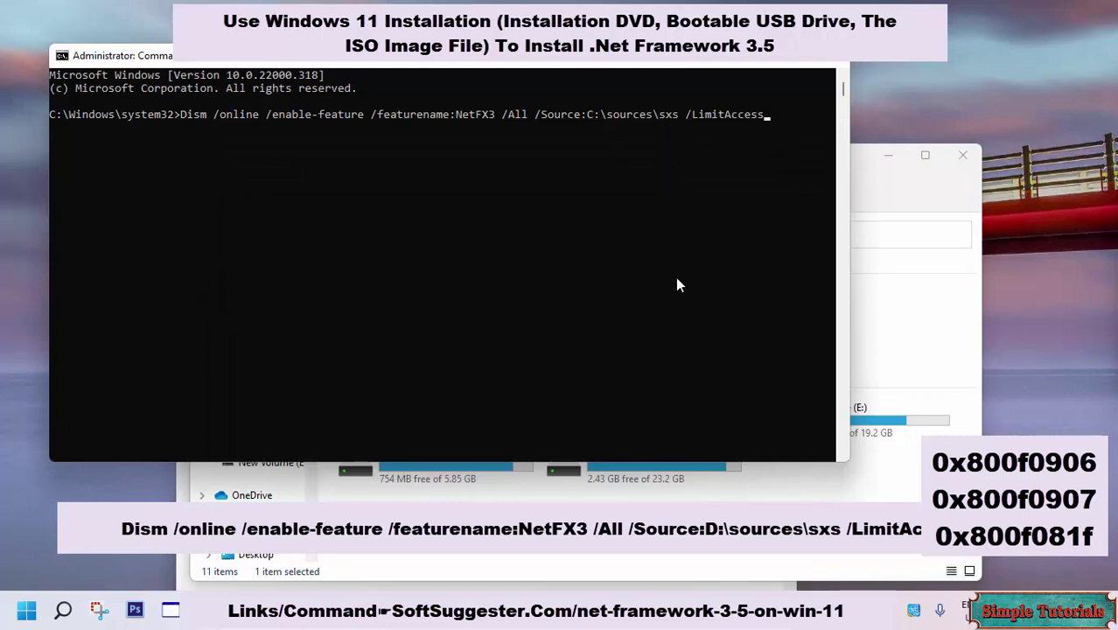
pyautogui.press('Left')
pyautogui.press('Left')
pyautogui.press('Left')
pyautogui.press('Left')
pyautogui.press('Left')
pyautogui.press('Left')
pyautogui.press('Left')
pyautogui.press('Left')
pyautogui.press('Left')
pyautogui.press('Left')
pyautogui.press('Left')
pyautogui.press('Left')
pyautogui.press('Left')
pyautogui.press('Left')
pyautogui.press('Left')
pyautogui.press('Left')
pyautogui.press('Left')
pyautogui.press('Left')
pyautogui.press('Left')
pyautogui.press('Left')
pyautogui.press('Delete')
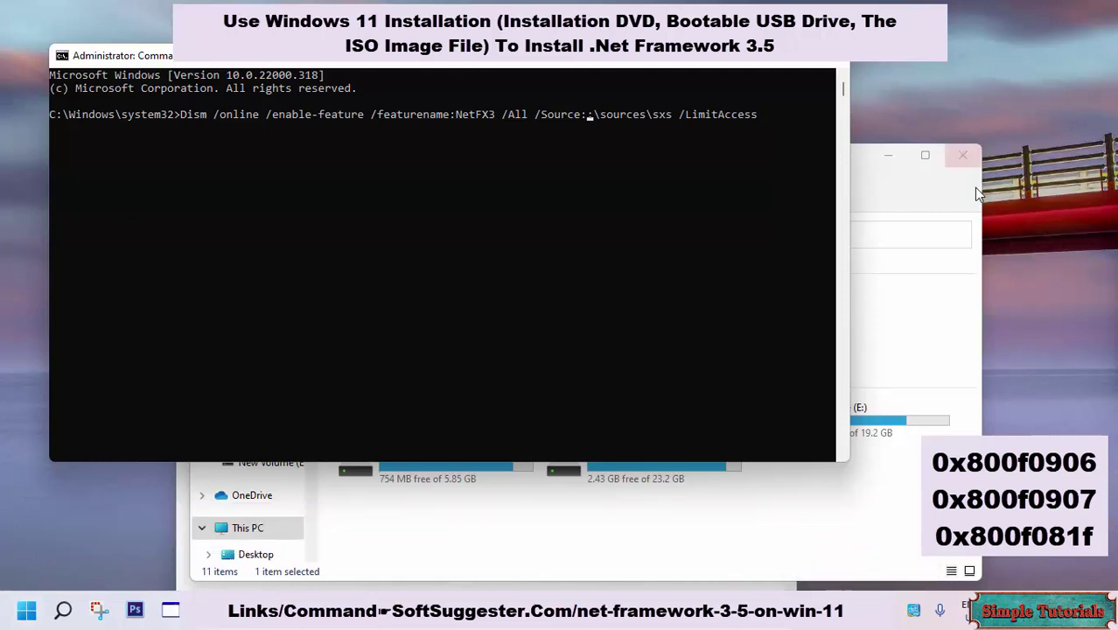
pyautogui.click(950, 202)
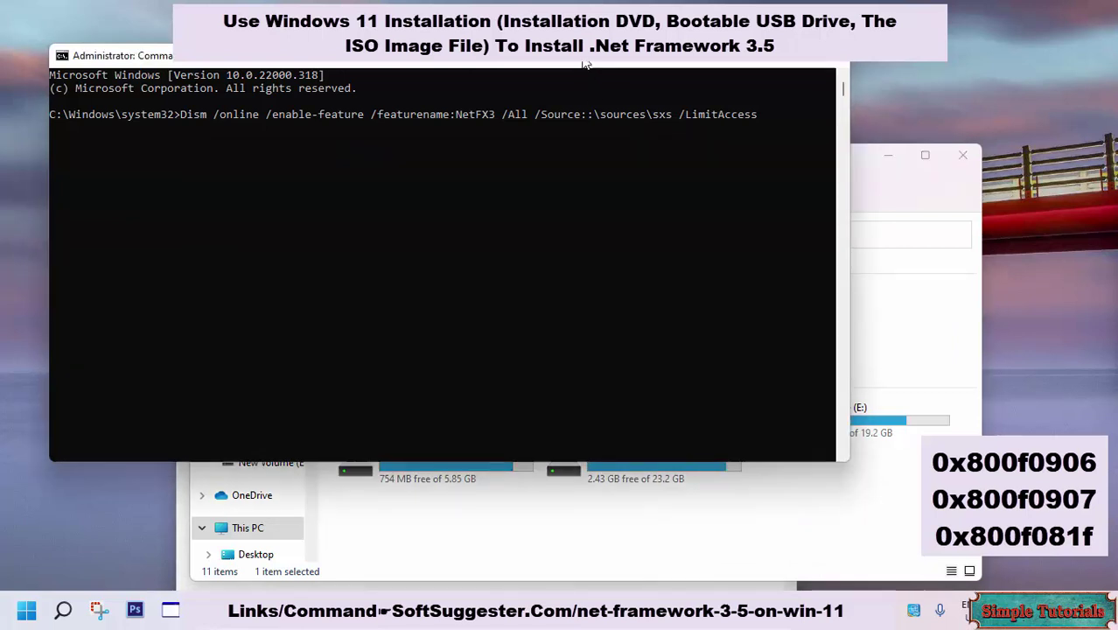
pyautogui.click(581, 67)
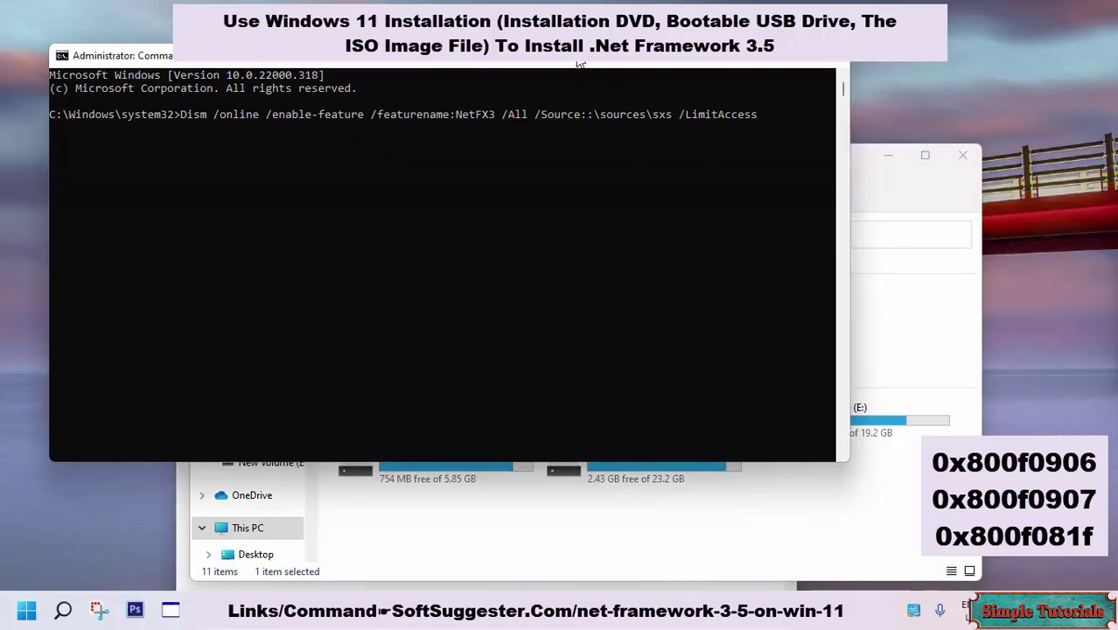
pyautogui.write('D')
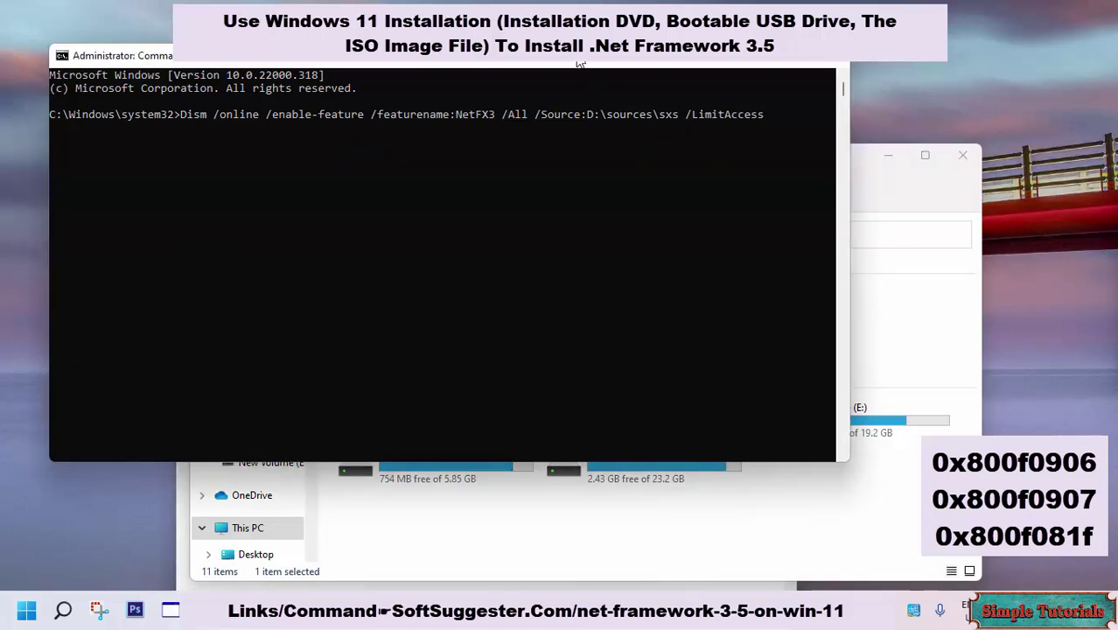
# Run the Dism command to enable NetFX3 and close the Command Prompt
pyautogui.press('Return')
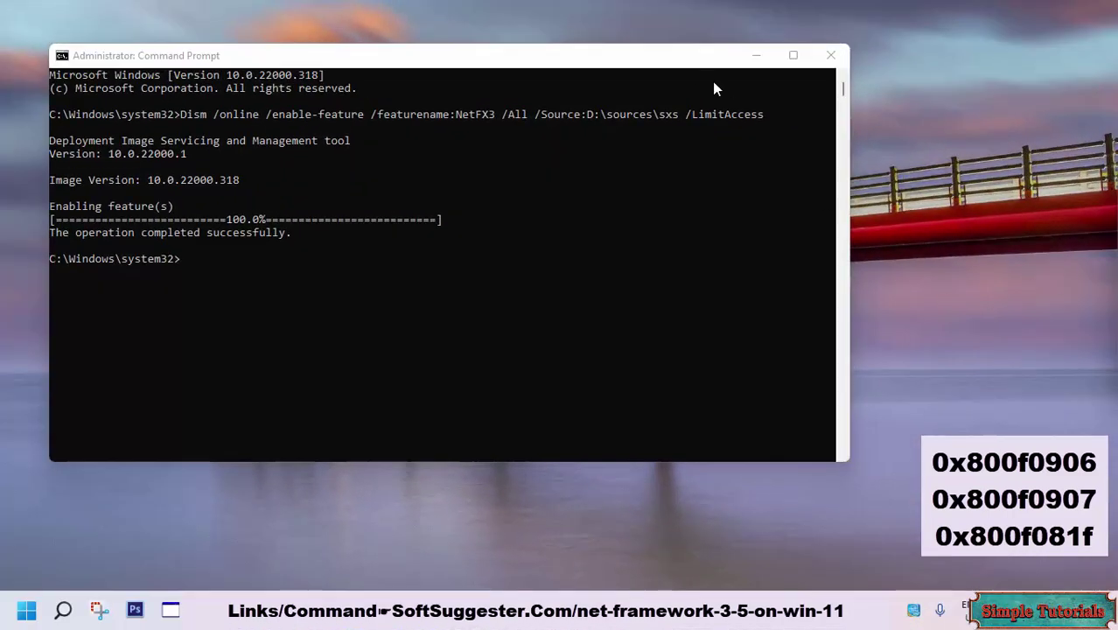
pyautogui.click(830, 55)
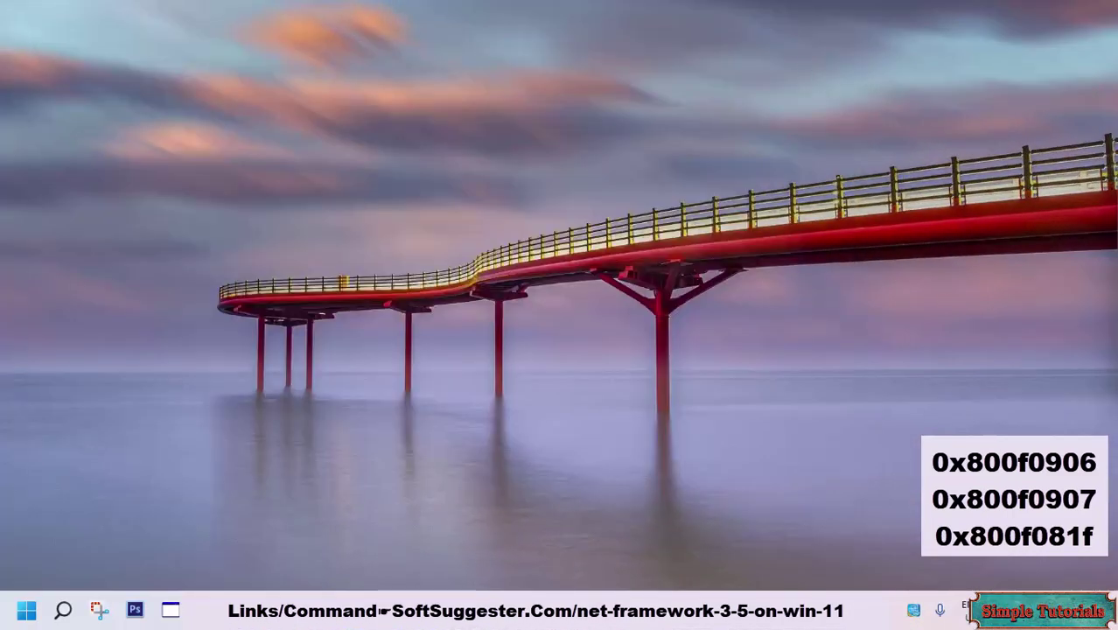